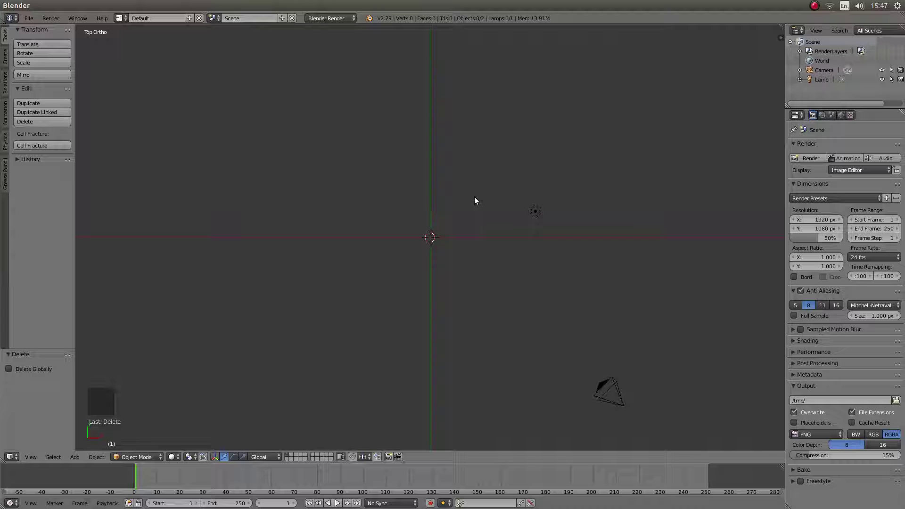
- Add a plane mesh at the scene origin
{"action": "key", "text": "shift+a"}
{"action": "mouse_move", "coordinate": [474, 198]}
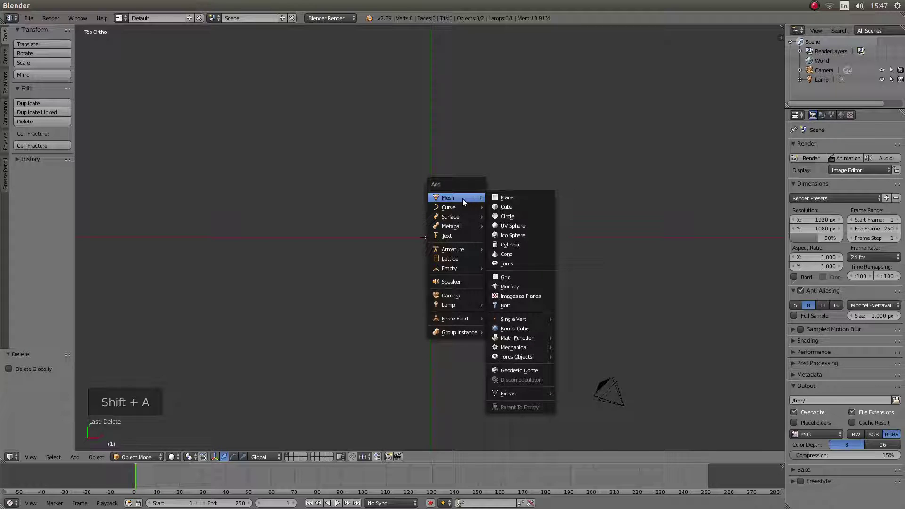
{"action": "left_click", "coordinate": [525, 196]}
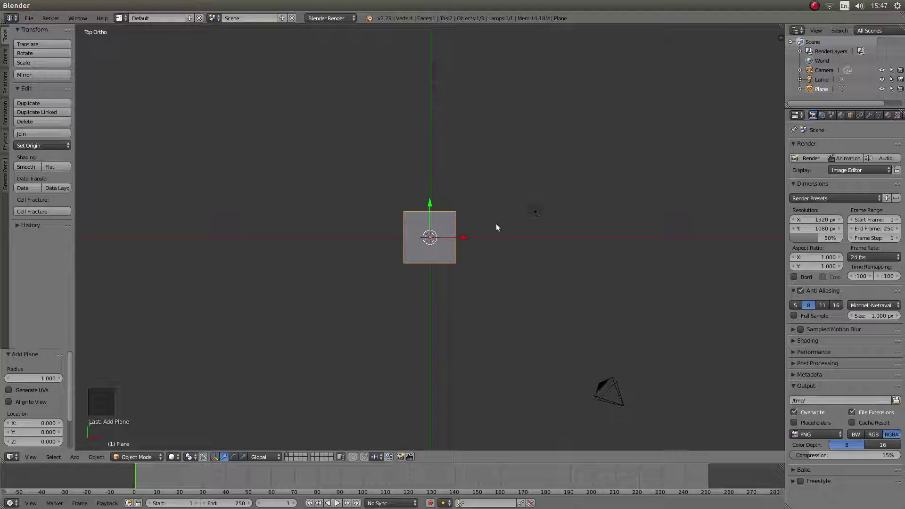
- In Edit Mode, inset the plane's face with a thickness of about 0.53 and delete the inner face
{"action": "scroll", "coordinate": [488, 237], "scroll_direction": "up", "scroll_amount": 6}
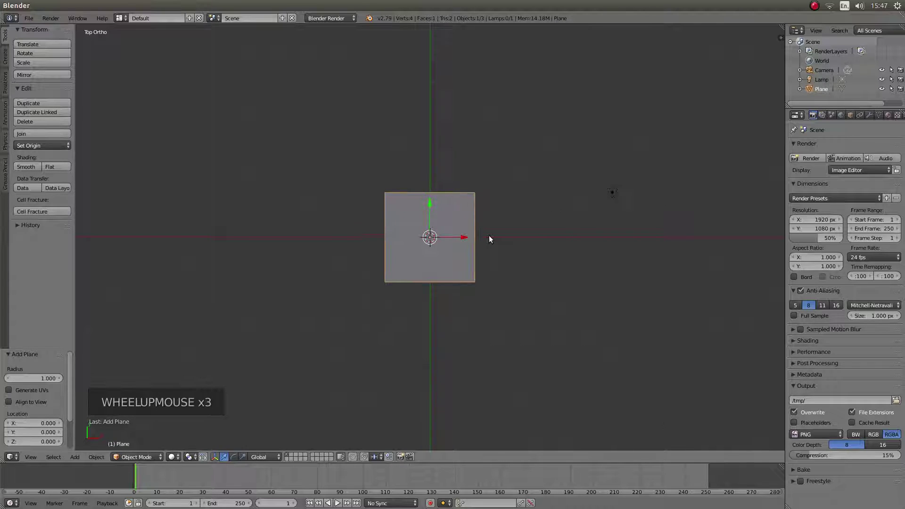
{"action": "scroll", "coordinate": [489, 236], "scroll_direction": "up", "scroll_amount": 2}
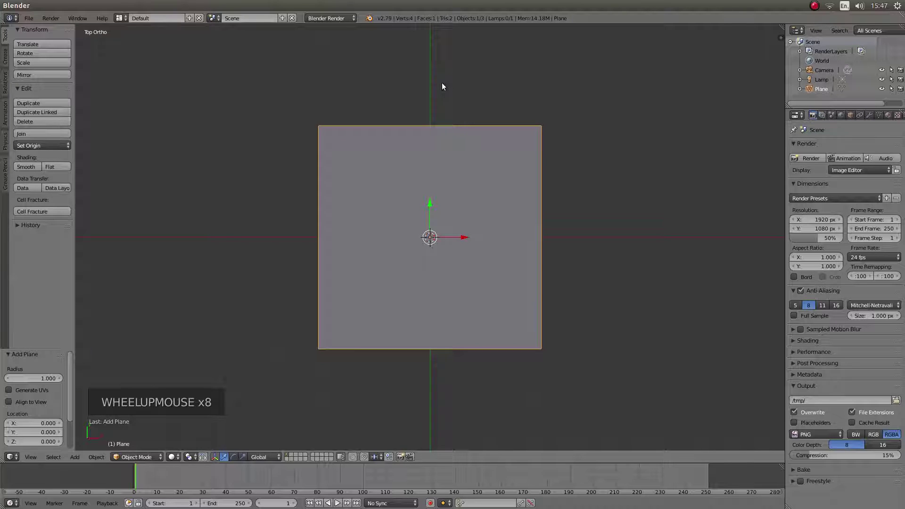
{"action": "key", "text": "Tab"}
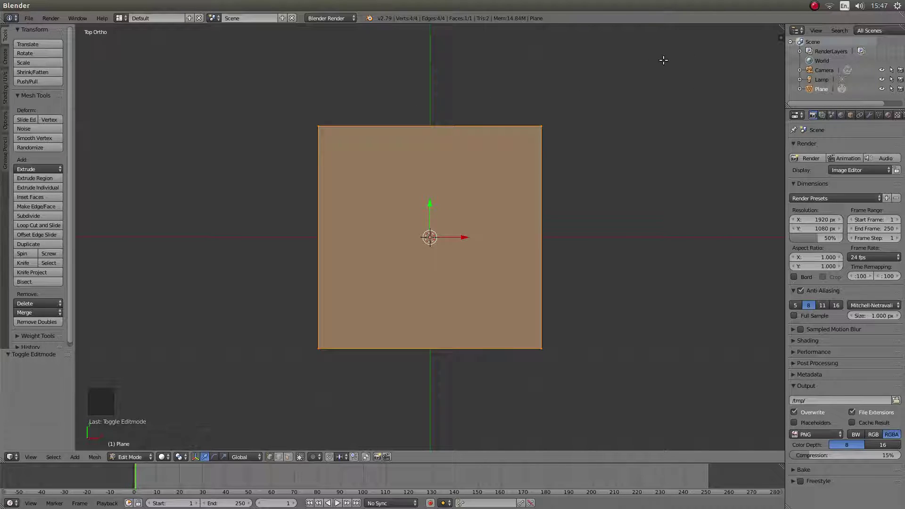
{"action": "key", "text": "i"}
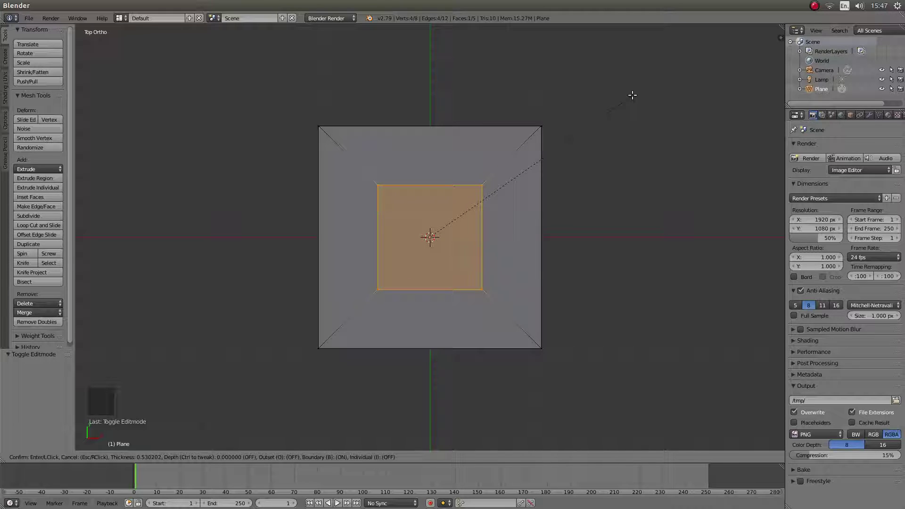
{"action": "left_click", "coordinate": [632, 95]}
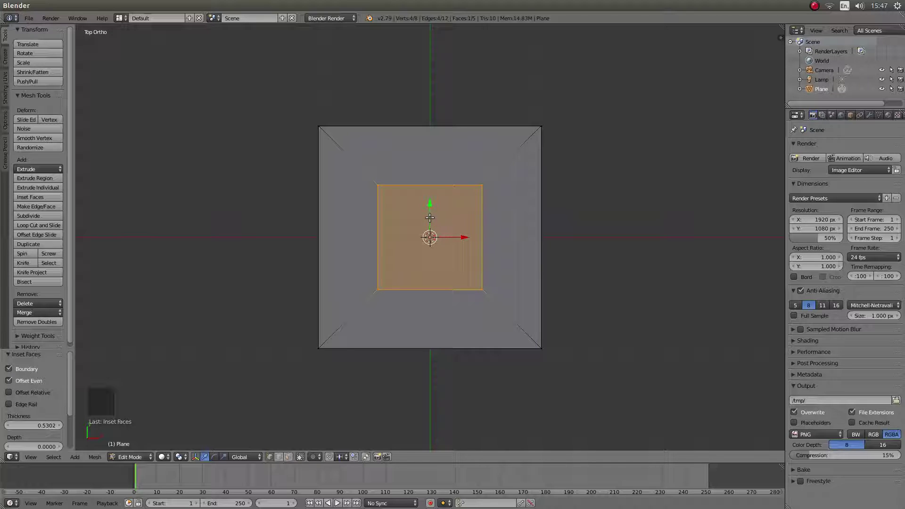
{"action": "key", "text": "x"}
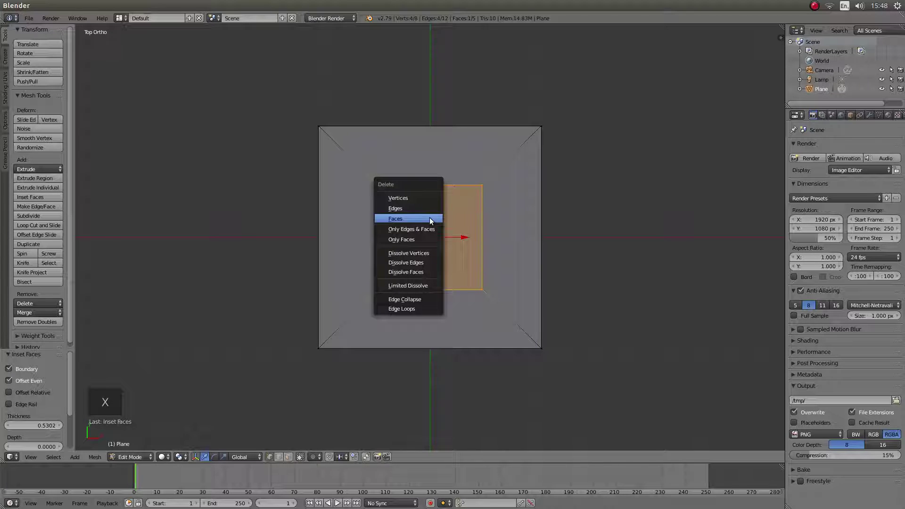
{"action": "left_click", "coordinate": [404, 218]}
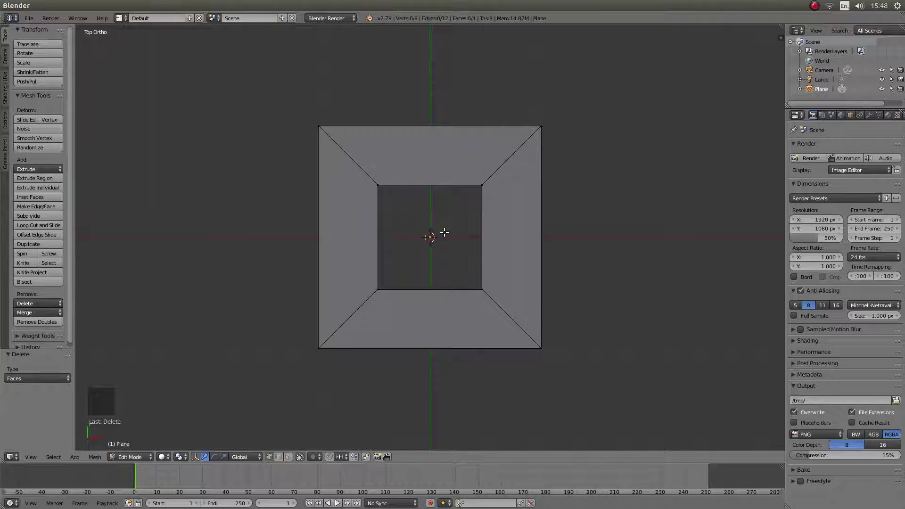
- Select the four vertices around the square hole with Circle Select
{"action": "key", "text": "c"}
{"action": "key", "text": "c"}
{"action": "right_click", "coordinate": [427, 242]}
{"action": "left_click", "coordinate": [430, 238]}
{"action": "key", "text": "c"}
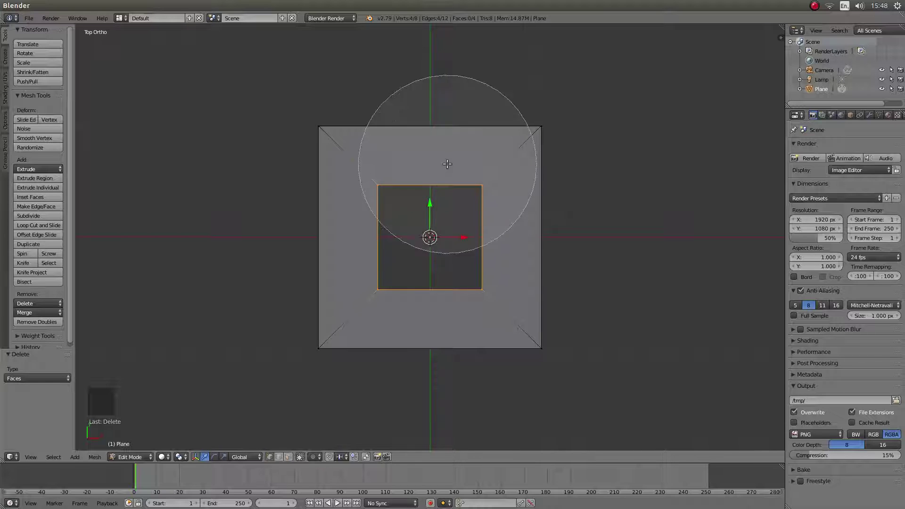
{"action": "key", "text": "Escape"}
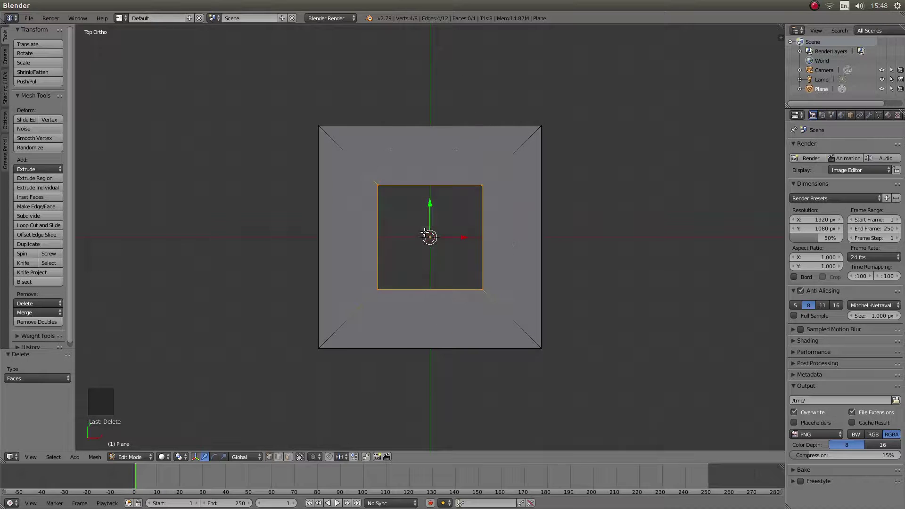
{"action": "key", "text": "c"}
{"action": "key", "text": "Escape"}
{"action": "key", "text": "c"}
{"action": "key", "text": "Escape"}
{"action": "key", "text": "c"}
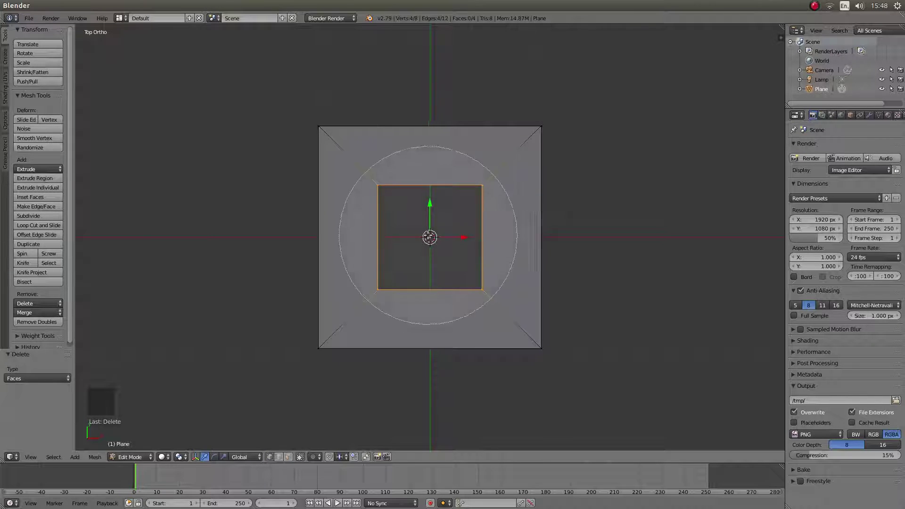
{"action": "right_click", "coordinate": [429, 237]}
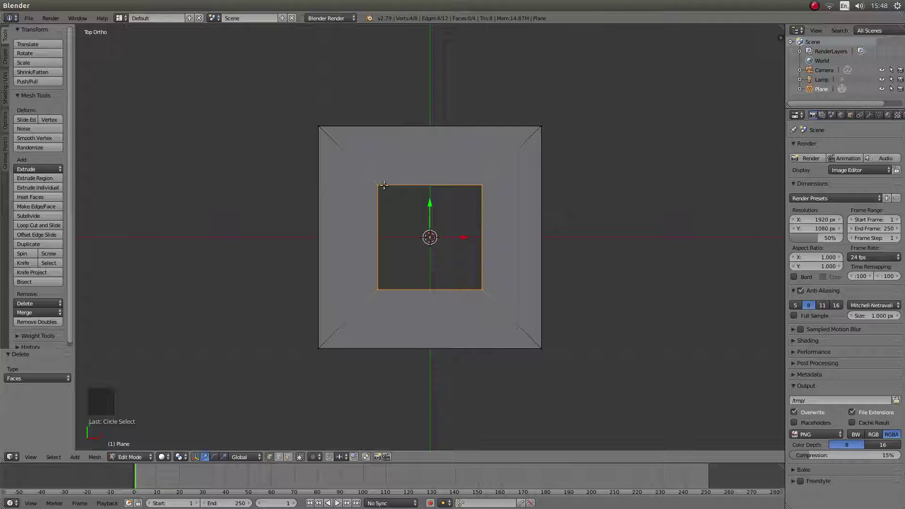
- Clear the selection and select the four corner vertices of the square hole one by one
{"action": "key", "text": "a"}
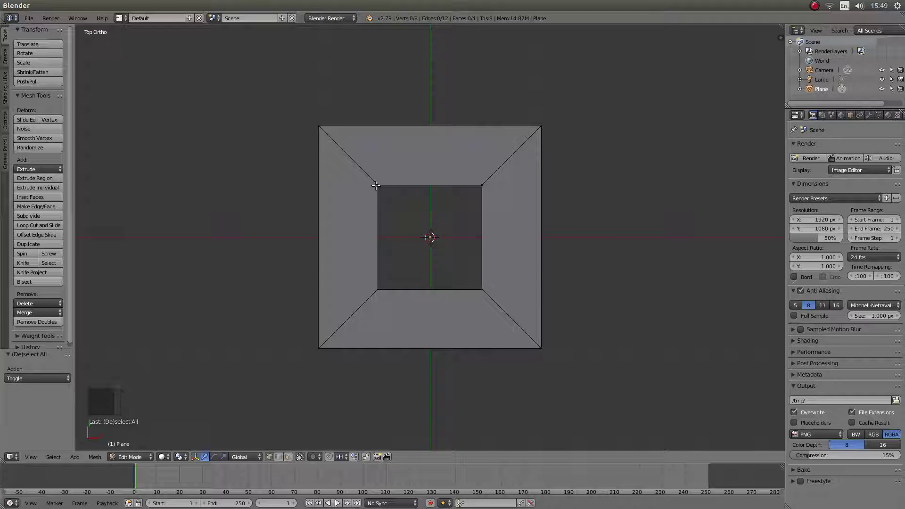
{"action": "right_click", "coordinate": [378, 185], "text": "shift"}
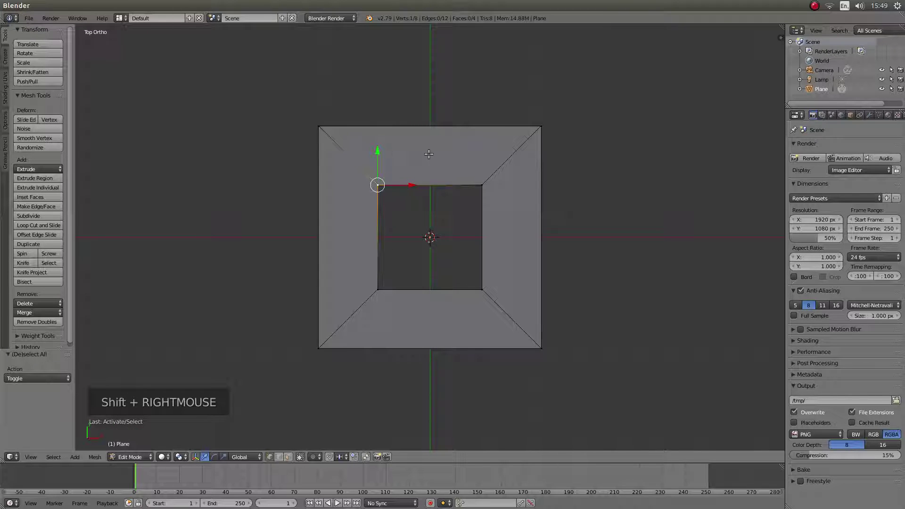
{"action": "right_click", "coordinate": [482, 185], "text": "shift"}
{"action": "right_click", "coordinate": [481, 289], "text": "shift"}
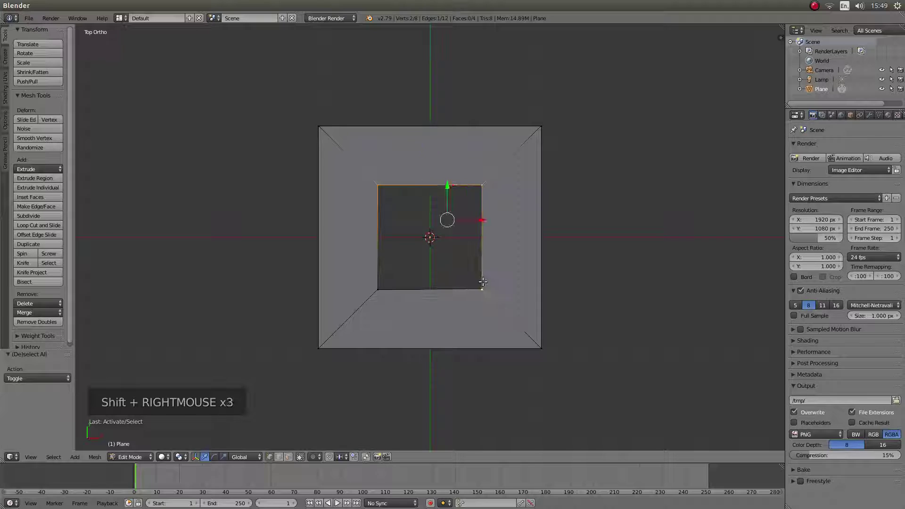
{"action": "right_click", "coordinate": [380, 290], "text": "shift"}
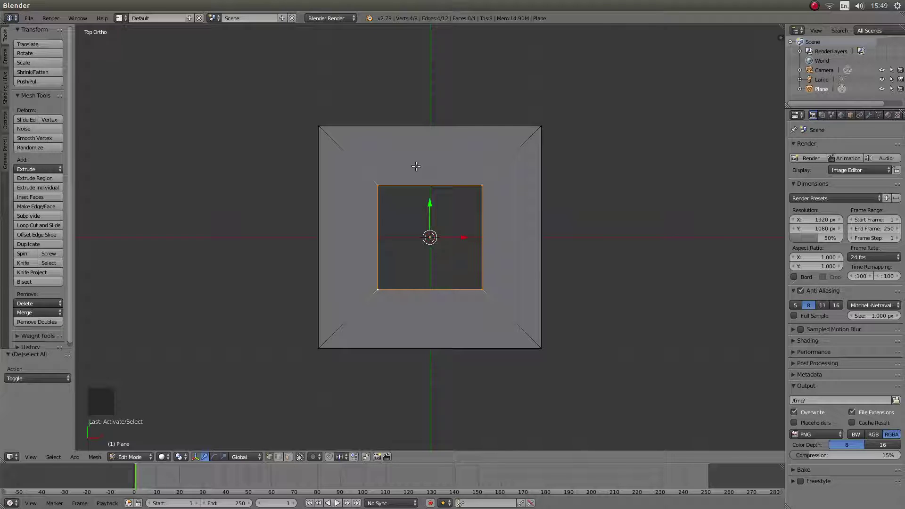
- Subdivide the selected edges of the square hole five times with one cut each
{"action": "left_click", "coordinate": [33, 215]}
{"action": "left_click", "coordinate": [33, 215]}
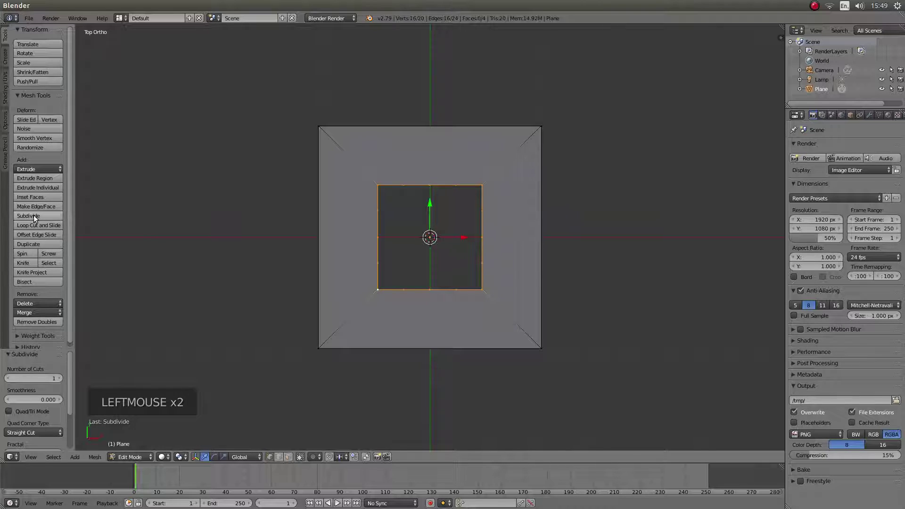
{"action": "left_click", "coordinate": [33, 215]}
{"action": "left_click", "coordinate": [33, 215]}
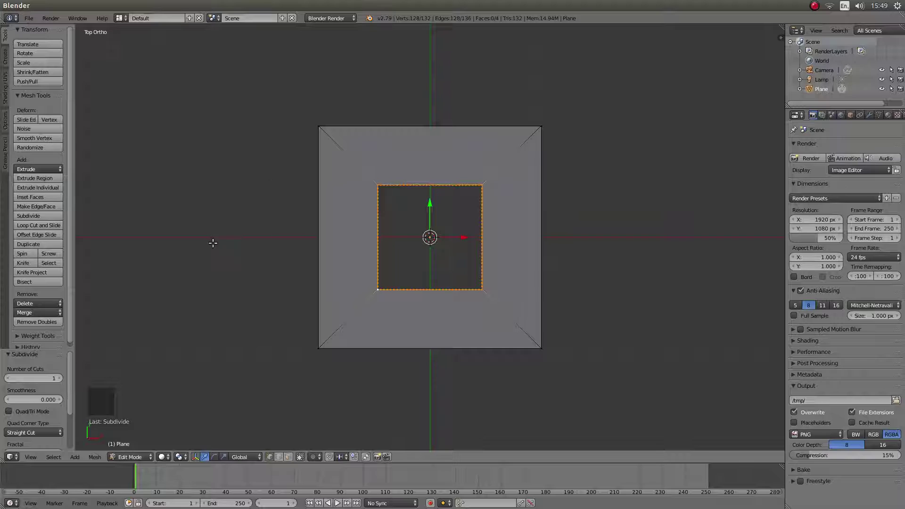
- Round the hole's outline into a circle with To Sphere at a factor of 1
{"action": "left_click", "coordinate": [95, 457]}
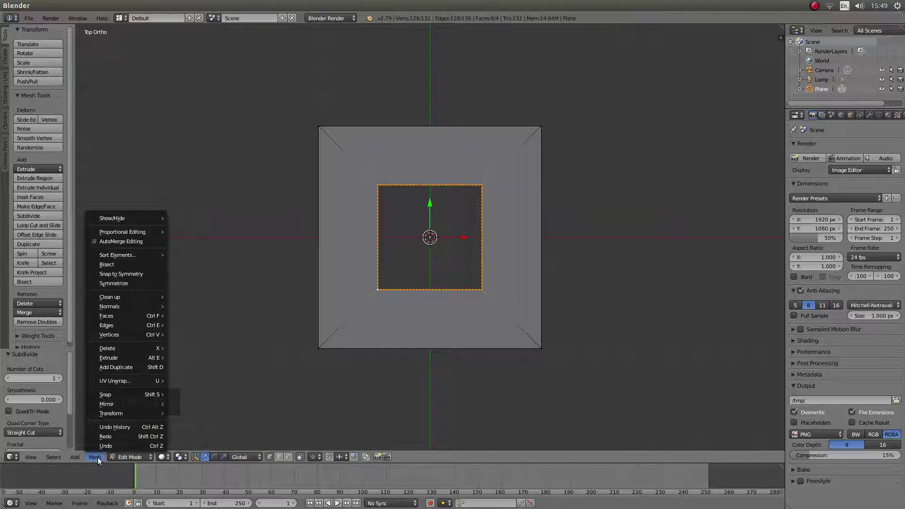
{"action": "mouse_move", "coordinate": [113, 414]}
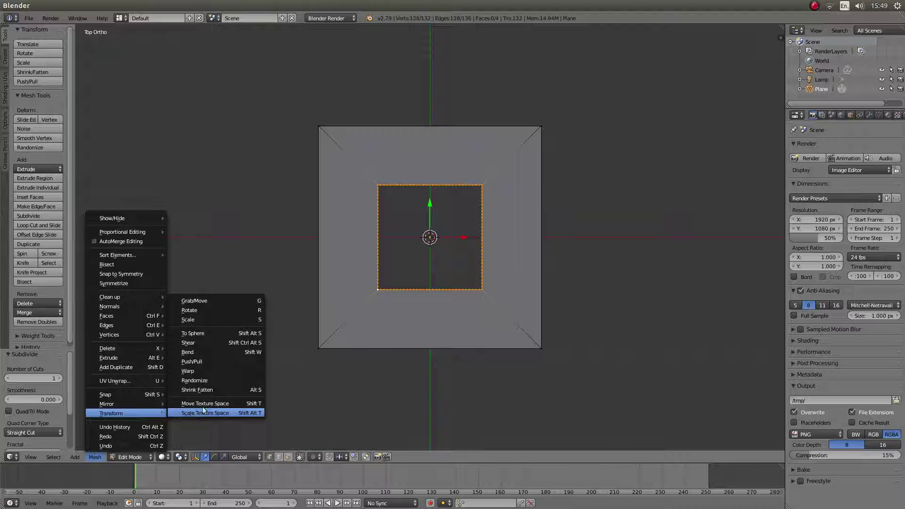
{"action": "left_click", "coordinate": [220, 333]}
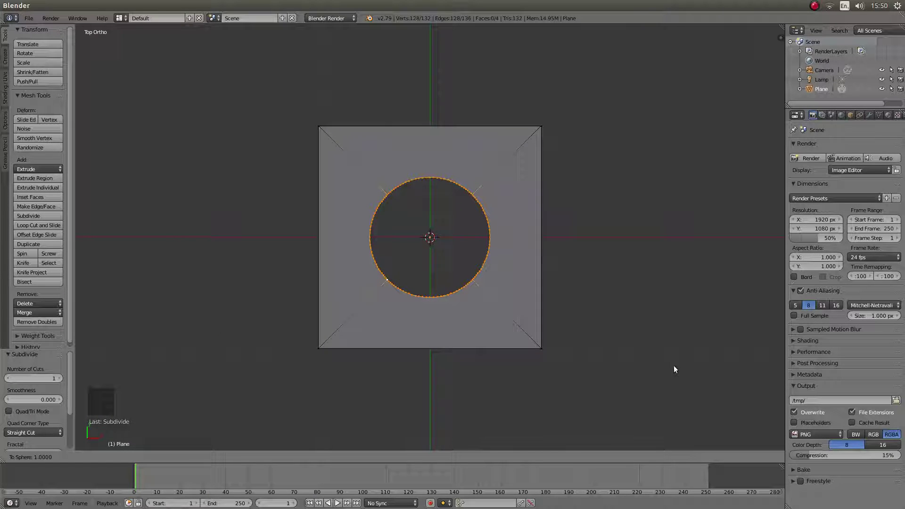
{"action": "left_click", "coordinate": [750, 339]}
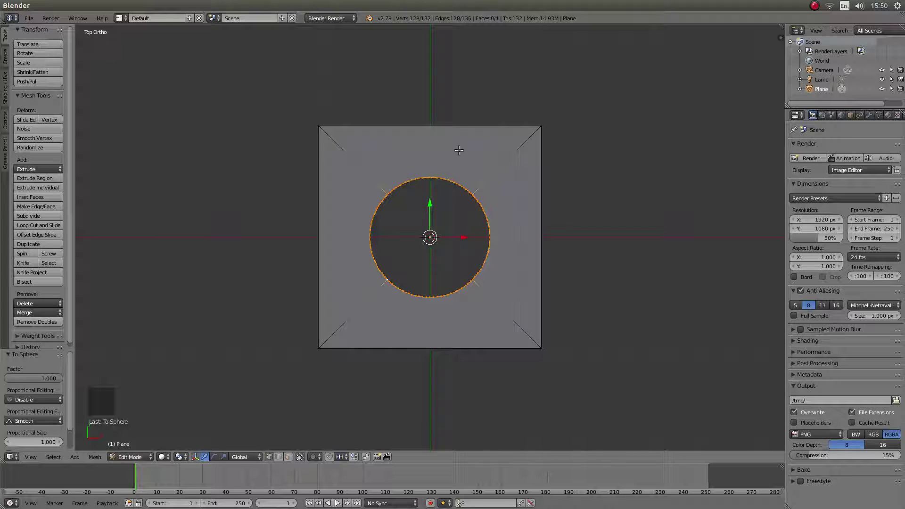
- Try scaling the circular hole down uniformly, cancelling each attempt
{"action": "key", "text": "s"}
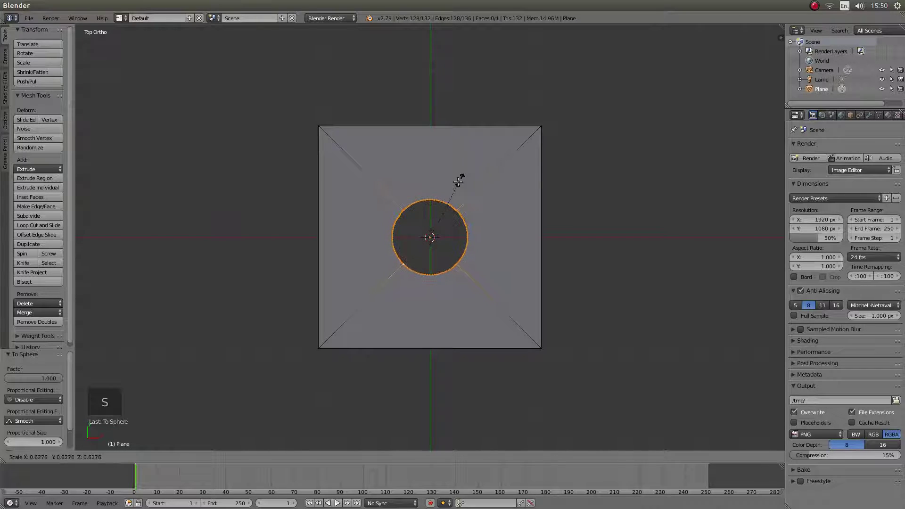
{"action": "right_click", "coordinate": [468, 161]}
{"action": "key", "text": "s"}
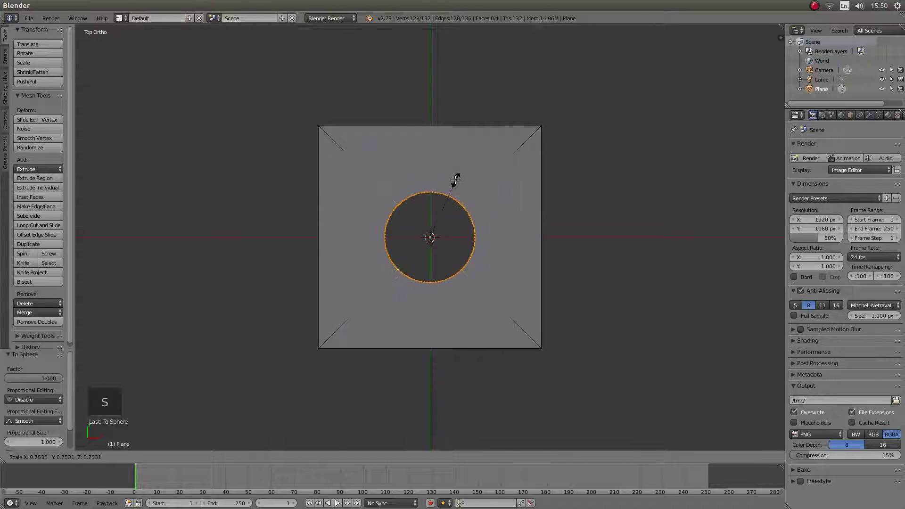
{"action": "right_click", "coordinate": [457, 176]}
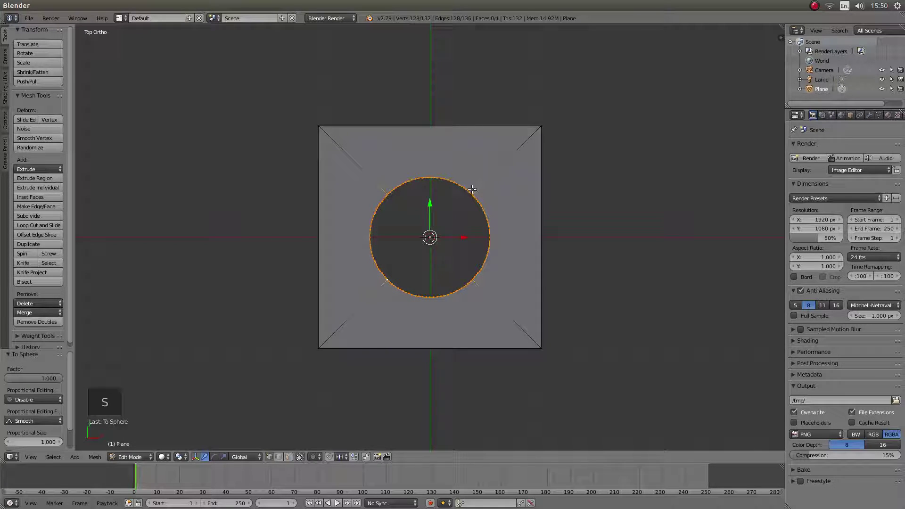
- Try moving the circular hole freely and along the Y and X axes, cancelling or undoing each move
{"action": "key", "text": "g"}
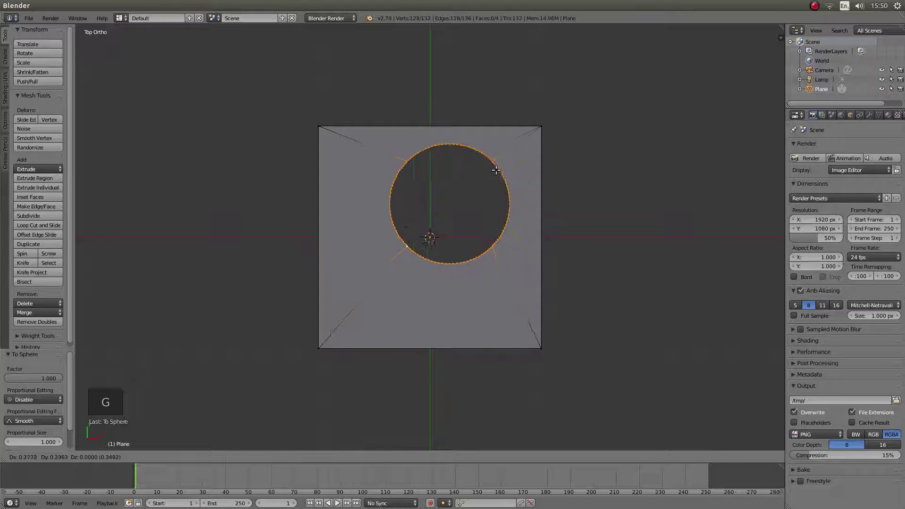
{"action": "right_click", "coordinate": [490, 225]}
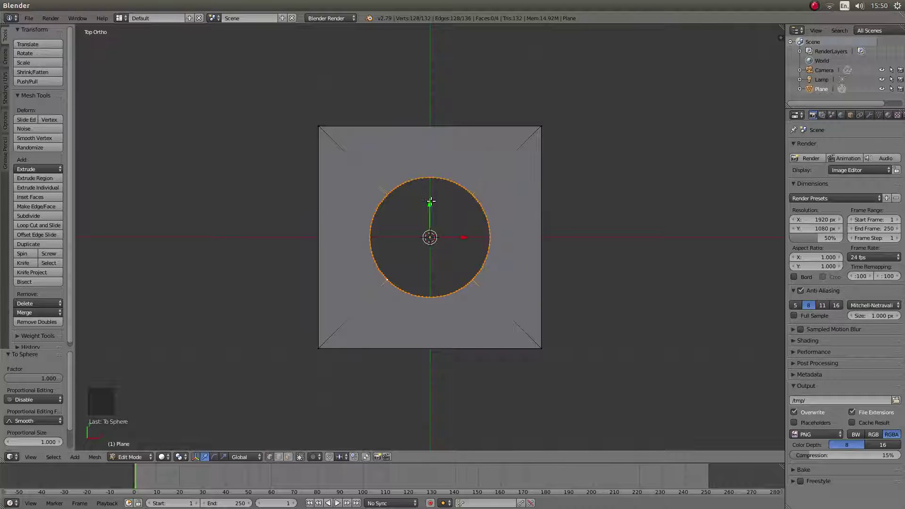
{"action": "mouse_move", "coordinate": [429, 203]}
{"action": "left_mouse_down"}
{"action": "mouse_move", "coordinate": [430, 171]}
{"action": "mouse_move", "coordinate": [436, 231]}
{"action": "mouse_move", "coordinate": [437, 199]}
{"action": "left_mouse_up"}
{"action": "key", "text": "ctrl+z"}
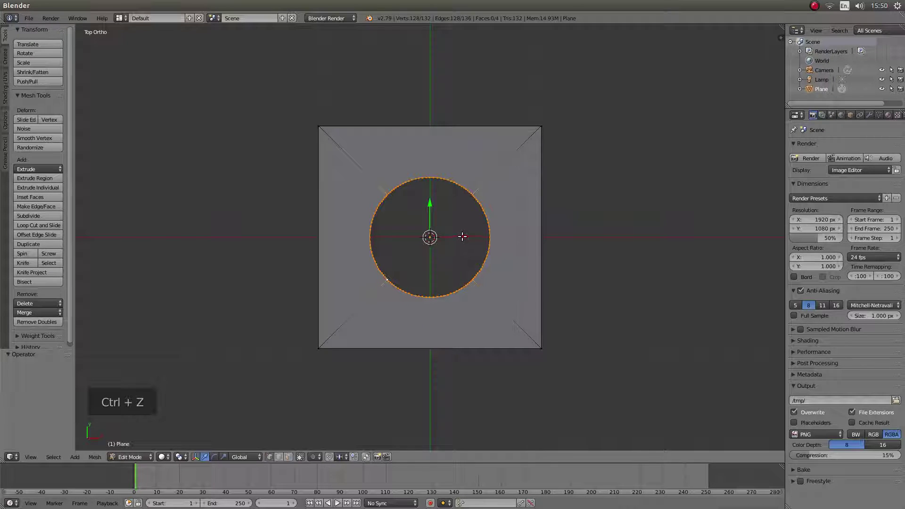
{"action": "left_click_drag", "start_coordinate": [460, 237], "coordinate": [494, 181]}
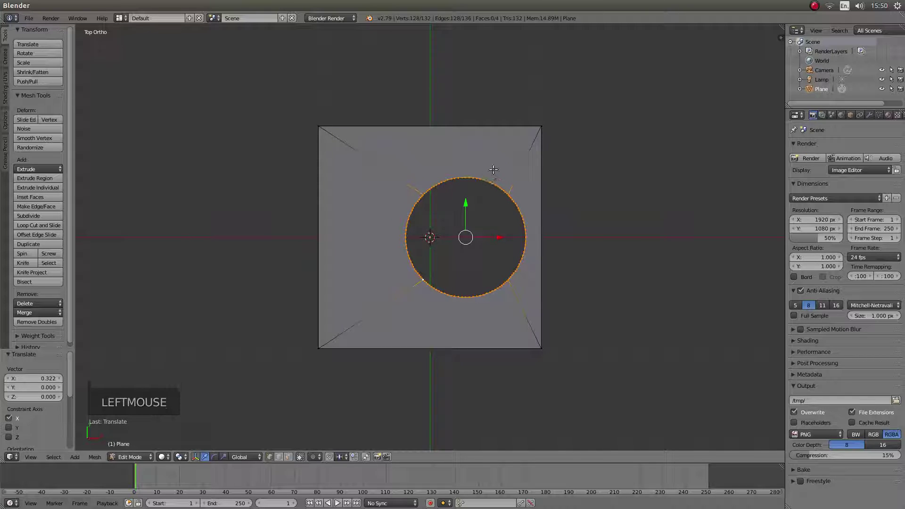
{"action": "key", "text": "ctrl+z"}
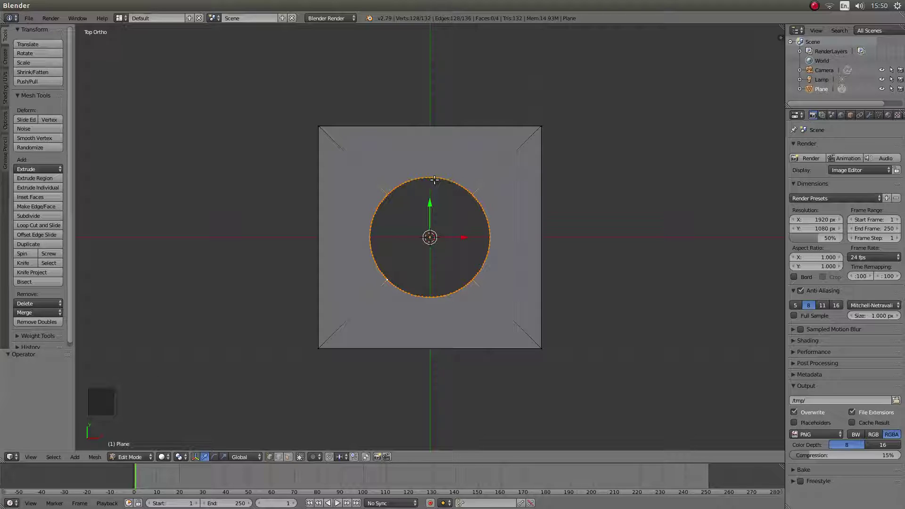
- Try stretching the circular hole along the Y axis only and cancel it
{"action": "key", "text": "s"}
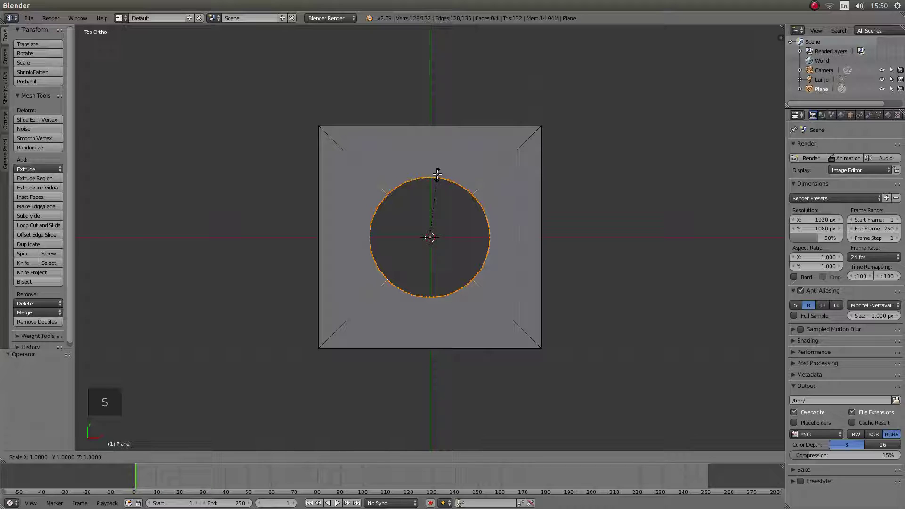
{"action": "key", "text": "y"}
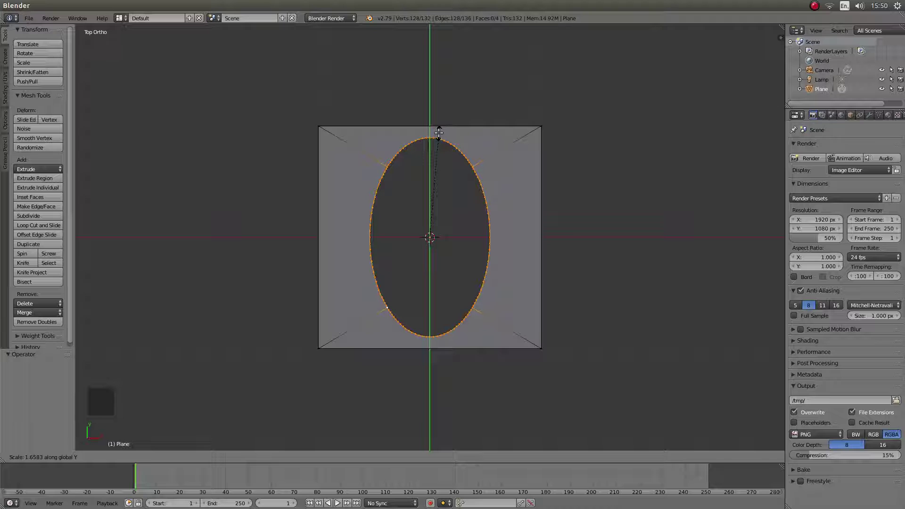
{"action": "key", "text": "Escape"}
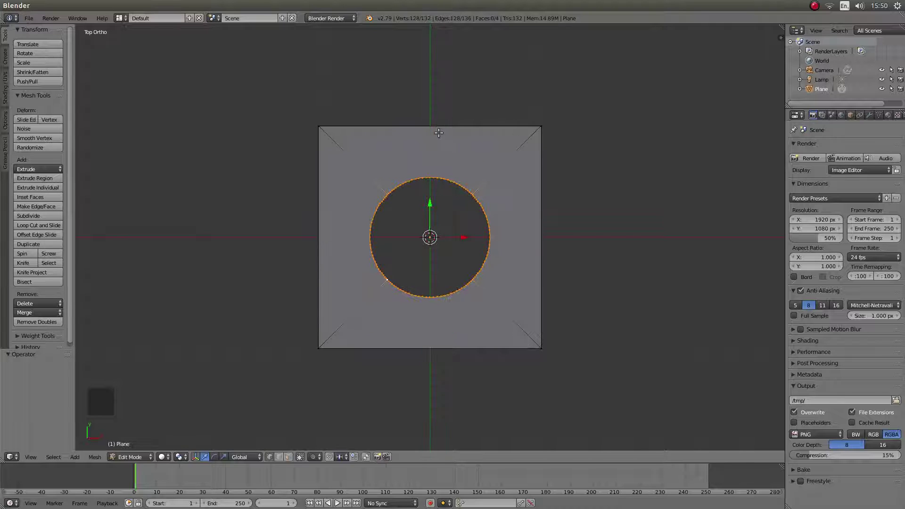
- Try stretching the circular hole along the X axis only and cancel it
{"action": "key", "text": "s"}
{"action": "key", "text": "x"}
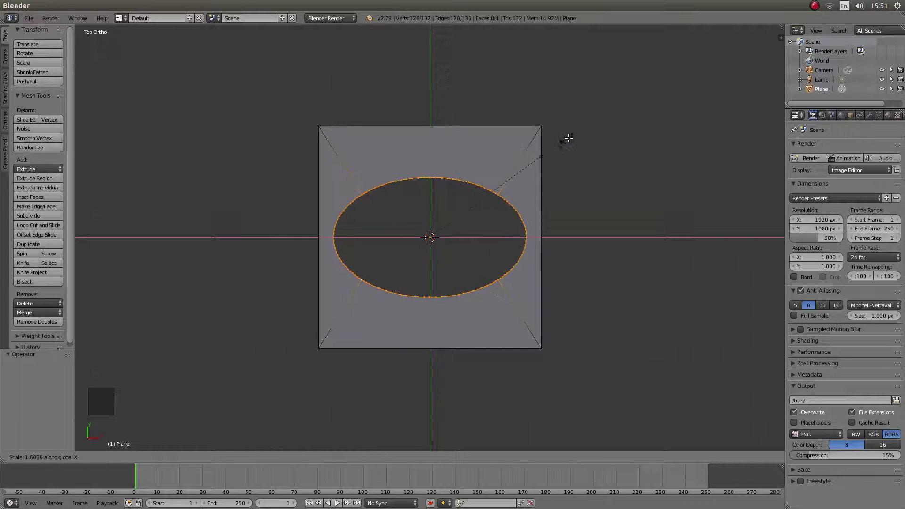
{"action": "key", "text": "Escape"}
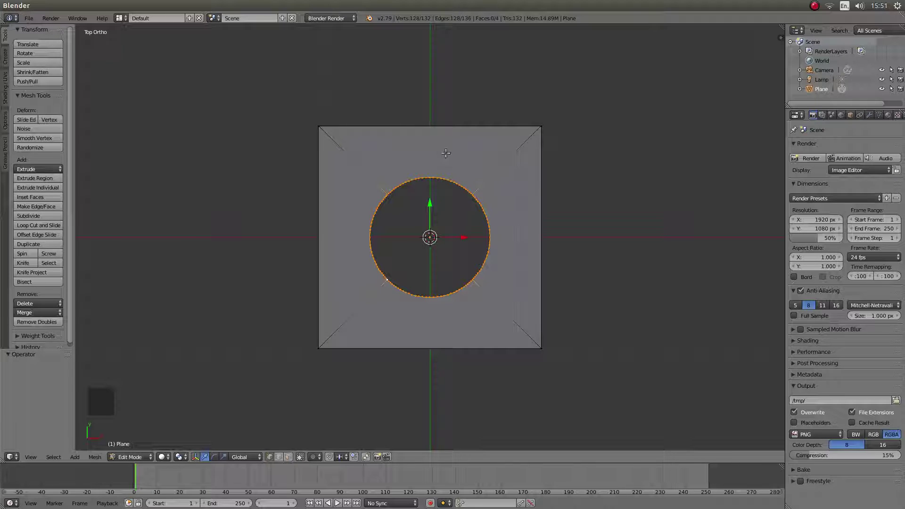
- Stretch the circular hole along the Y axis by a factor of about 1.58, and try rotating the resulting oval about 45 degrees
{"action": "key", "text": "s"}
{"action": "key", "text": "y"}
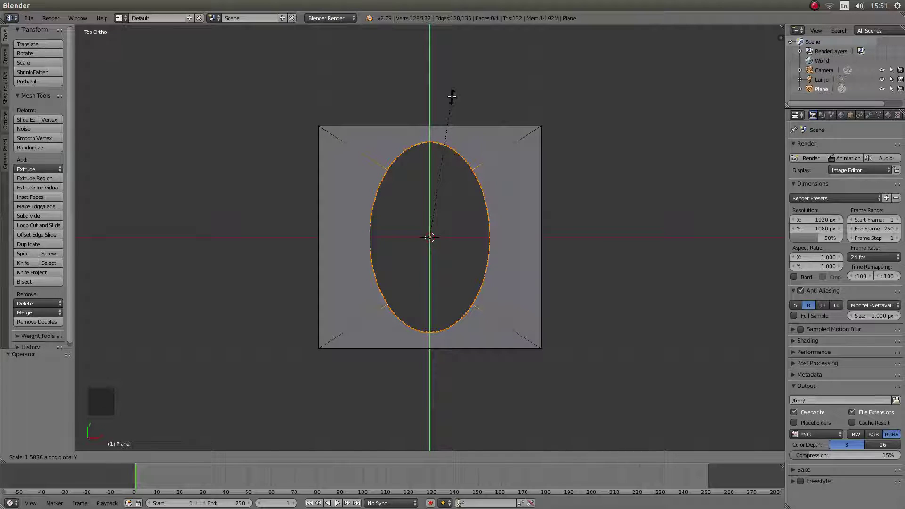
{"action": "left_click", "coordinate": [452, 97]}
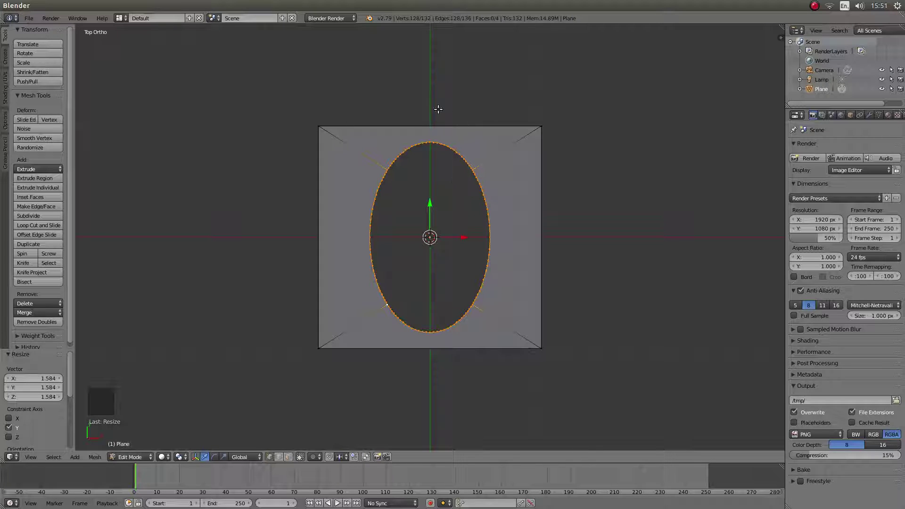
{"action": "key", "text": "r"}
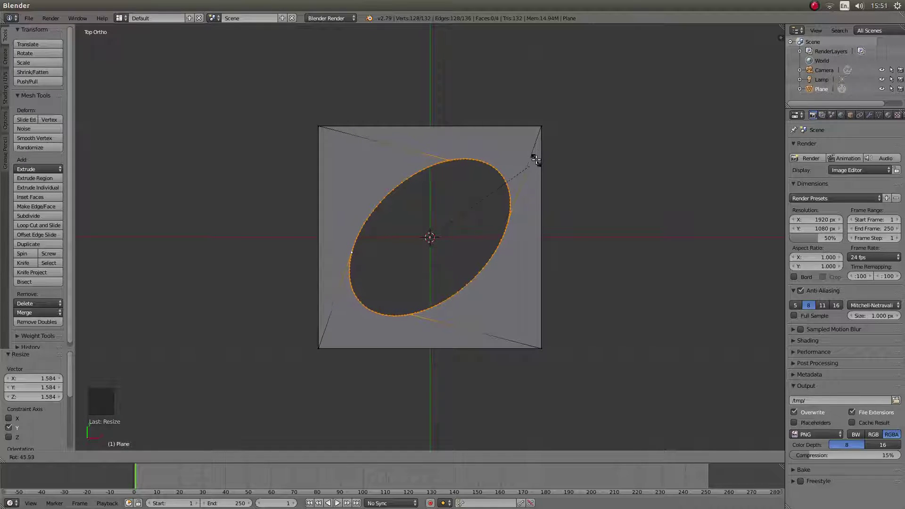
{"action": "key", "text": "Escape"}
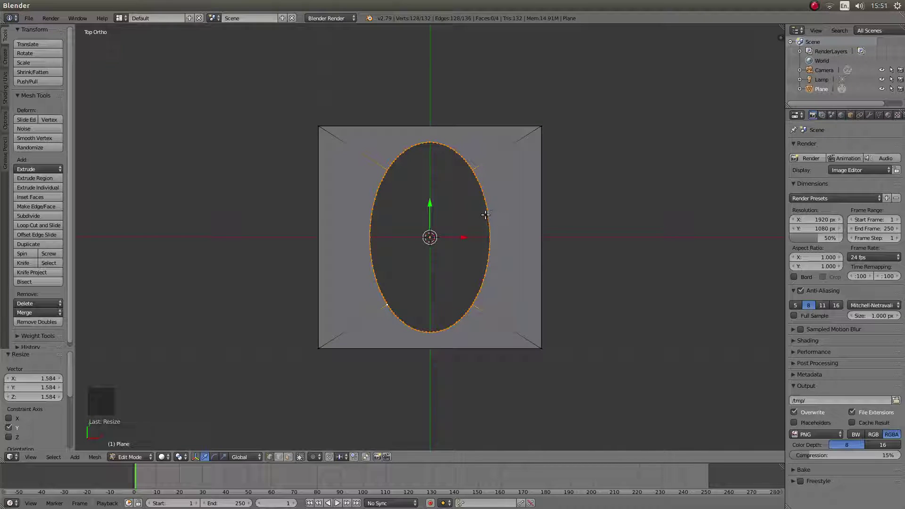
- Switch to the front view and select the whole mesh of the plane
{"action": "key", "text": "KP_1"}
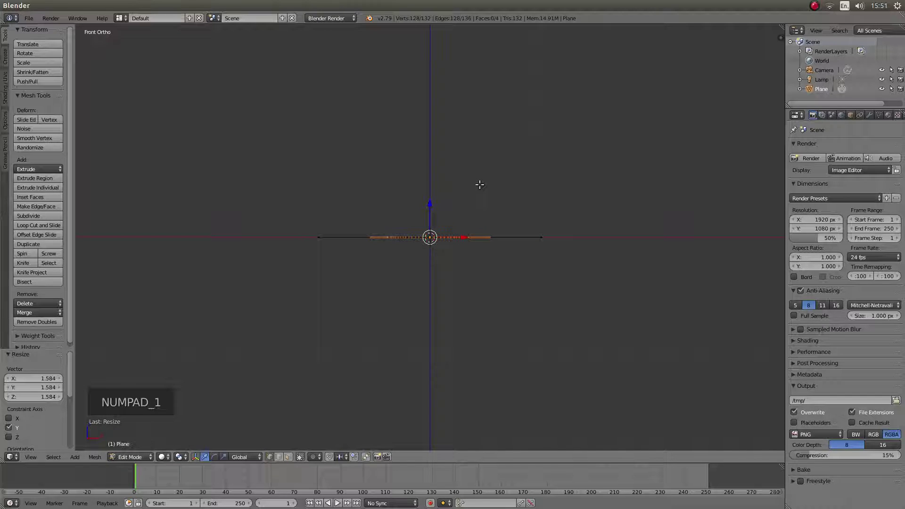
{"action": "key", "text": "a"}
{"action": "key", "text": "a"}
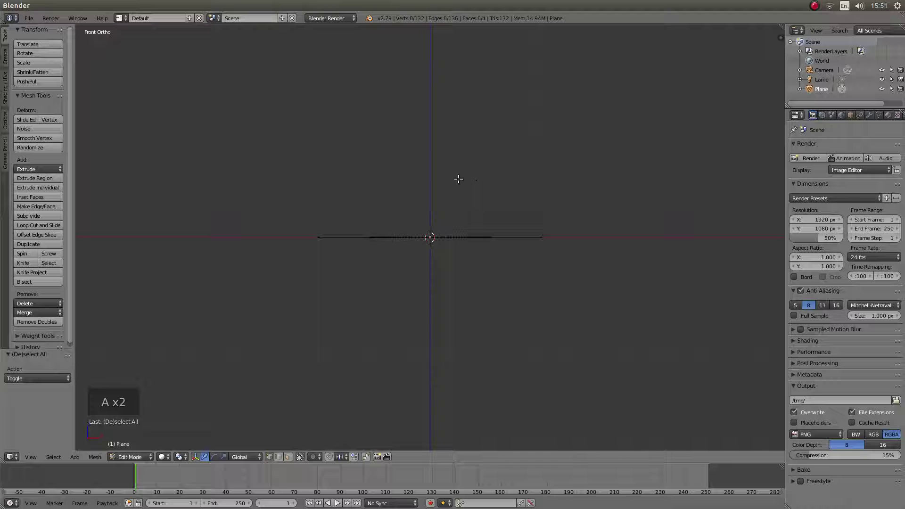
{"action": "key", "text": "a"}
{"action": "scroll", "coordinate": [453, 184], "scroll_direction": "down", "scroll_amount": 2}
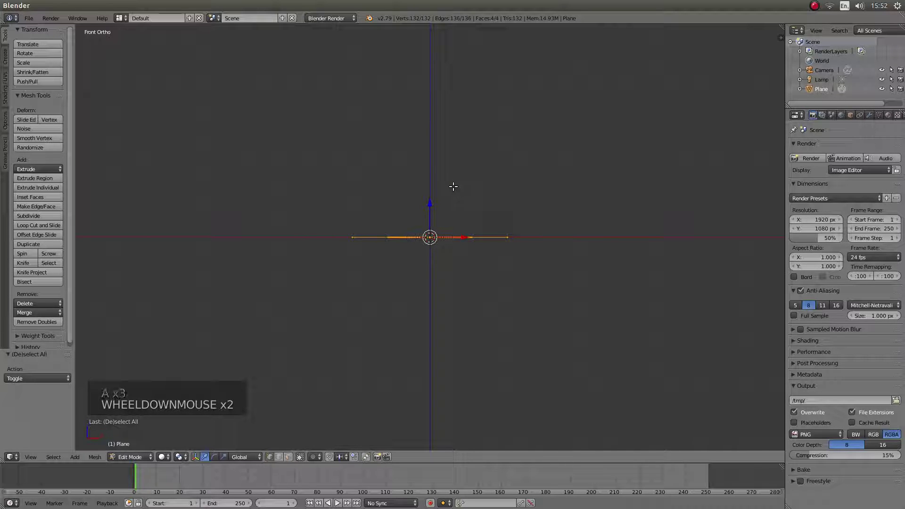
{"action": "scroll", "coordinate": [490, 149], "scroll_direction": "down", "scroll_amount": 1}
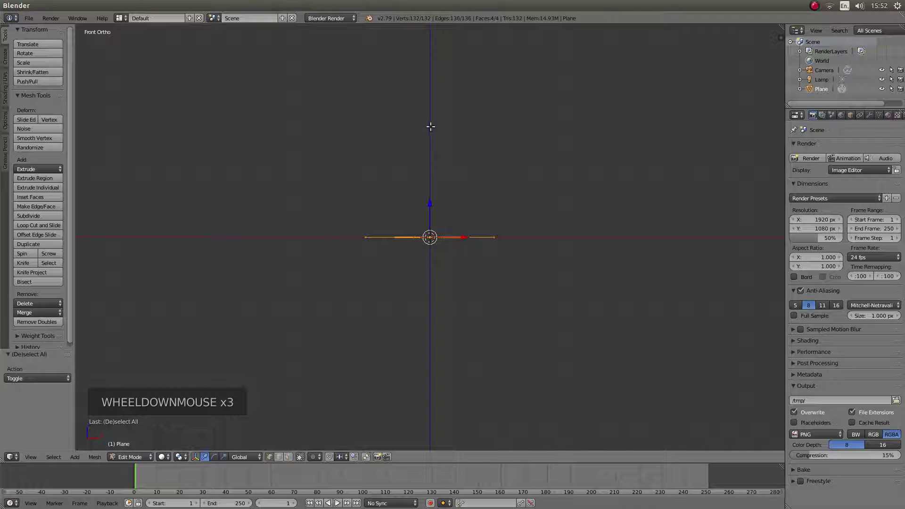
{"action": "scroll", "coordinate": [469, 140], "scroll_direction": "up", "scroll_amount": 3}
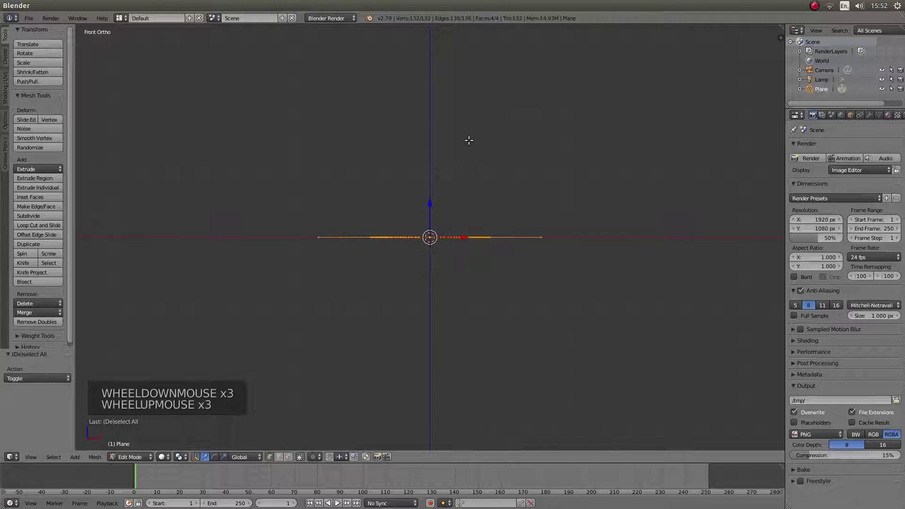
{"action": "scroll", "coordinate": [388, 112], "scroll_direction": "up", "scroll_amount": 1}
{"action": "scroll", "coordinate": [389, 112], "scroll_direction": "down", "scroll_amount": 4}
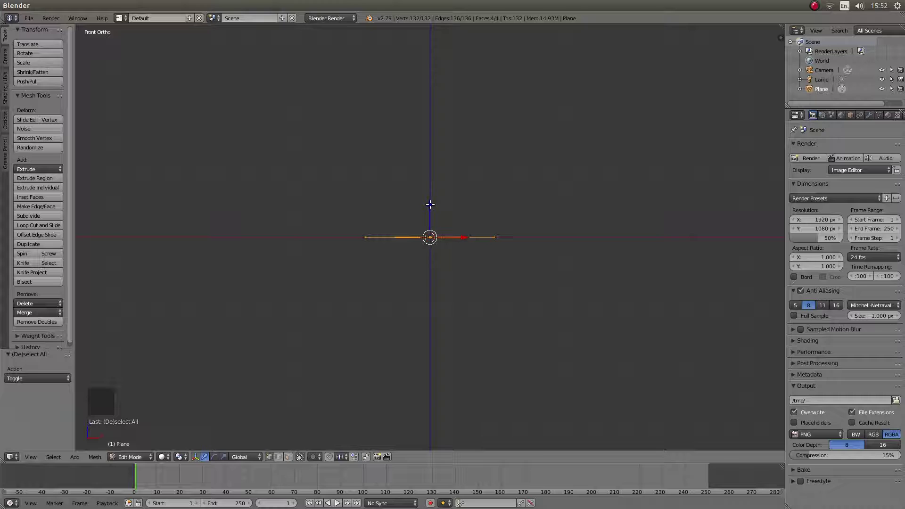
{"action": "key", "text": "e"}
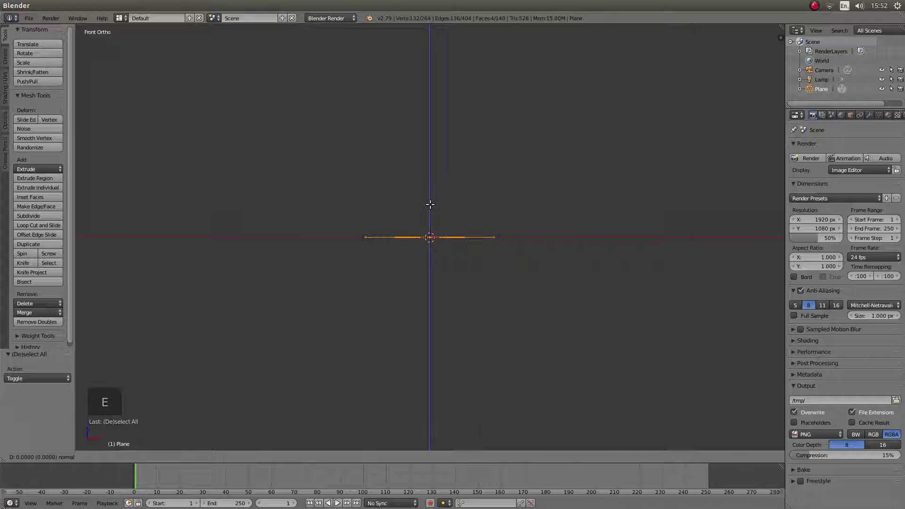
{"action": "type", "text": "2"}
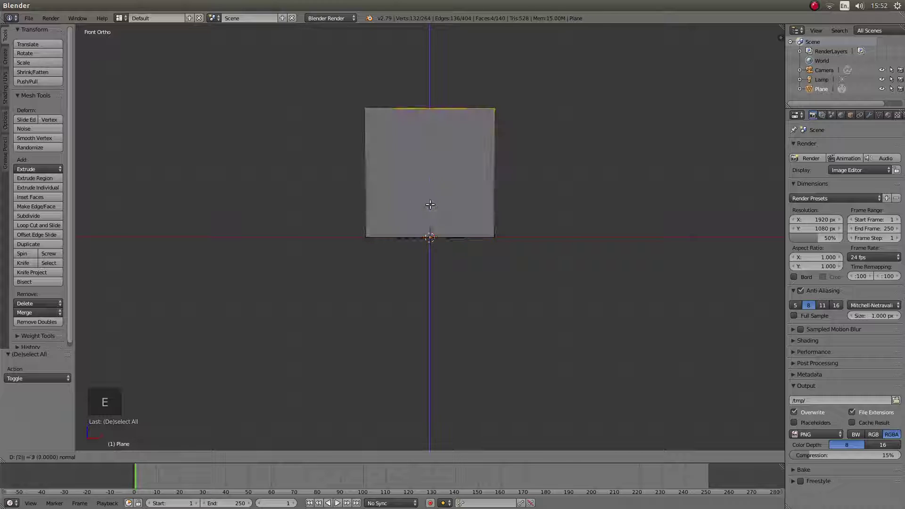
{"action": "key", "text": "Escape"}
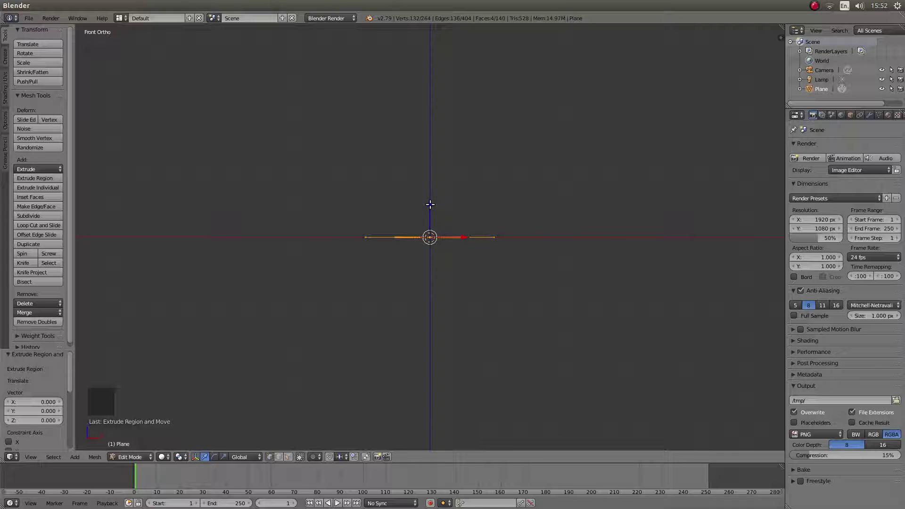
- Extrude the whole selected plane 2 units upward along Z into a block with an oval through-hole
{"action": "key", "text": "e"}
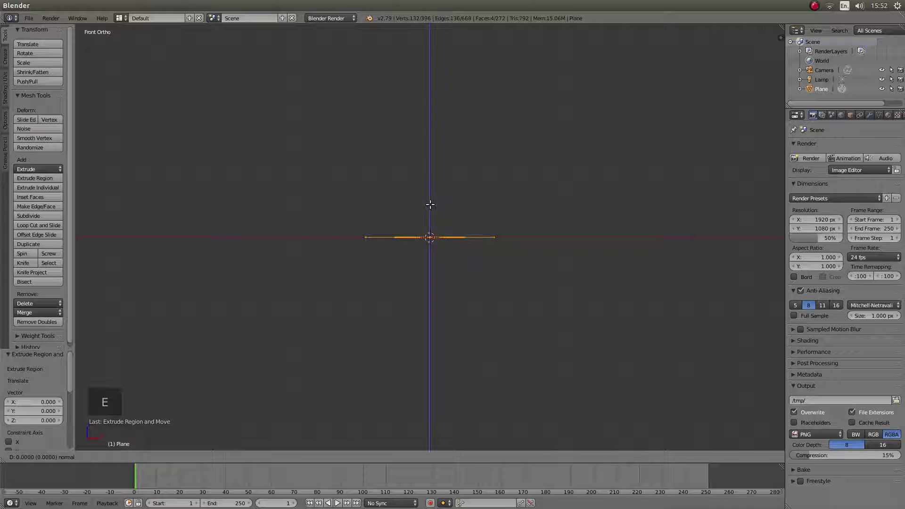
{"action": "type", "text": "2"}
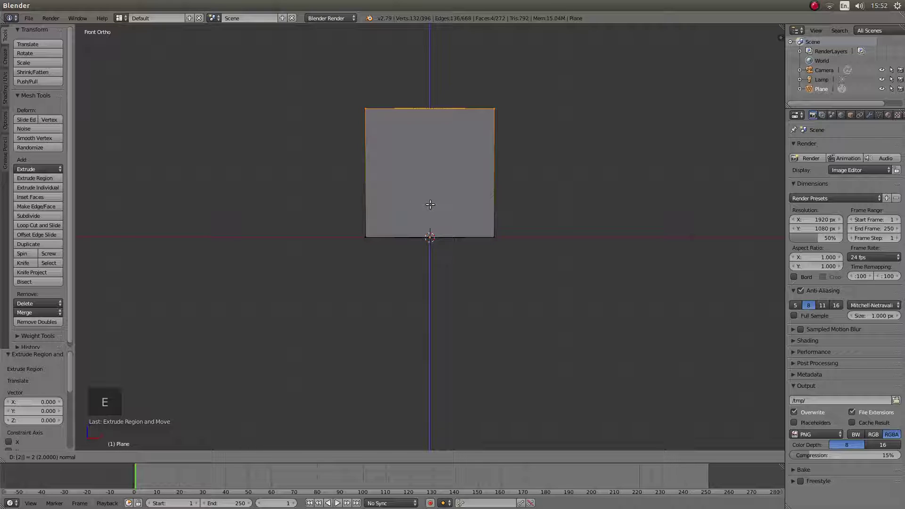
{"action": "key", "text": "Return"}
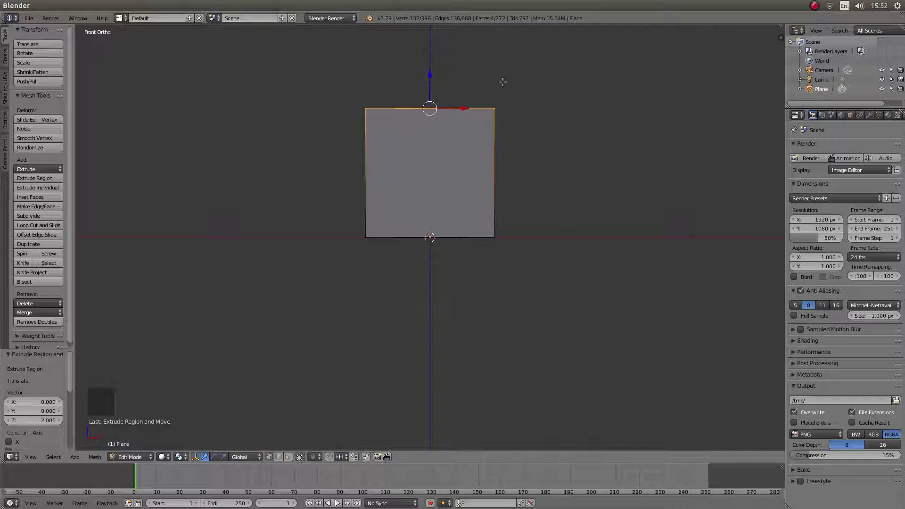
{"action": "middle_click_drag", "start_coordinate": [527, 86], "coordinate": [425, 232]}
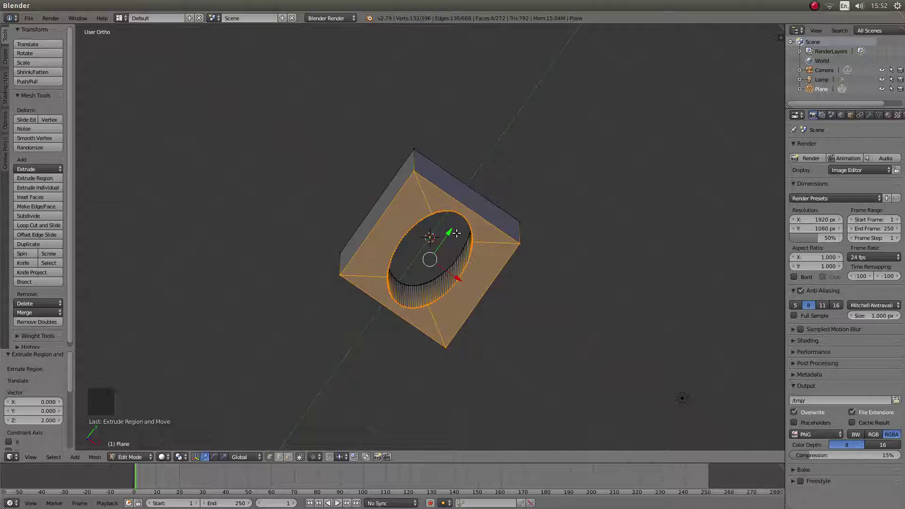
{"action": "middle_click_drag", "start_coordinate": [438, 247], "coordinate": [476, 221]}
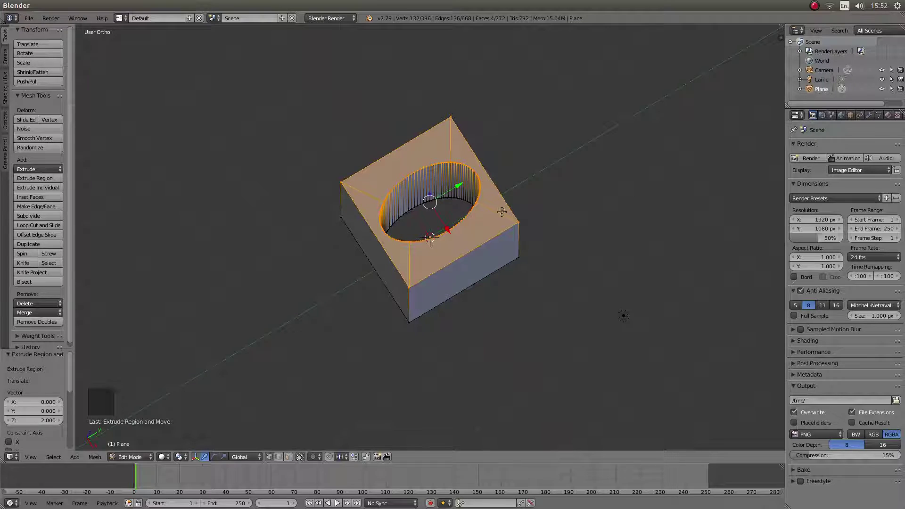